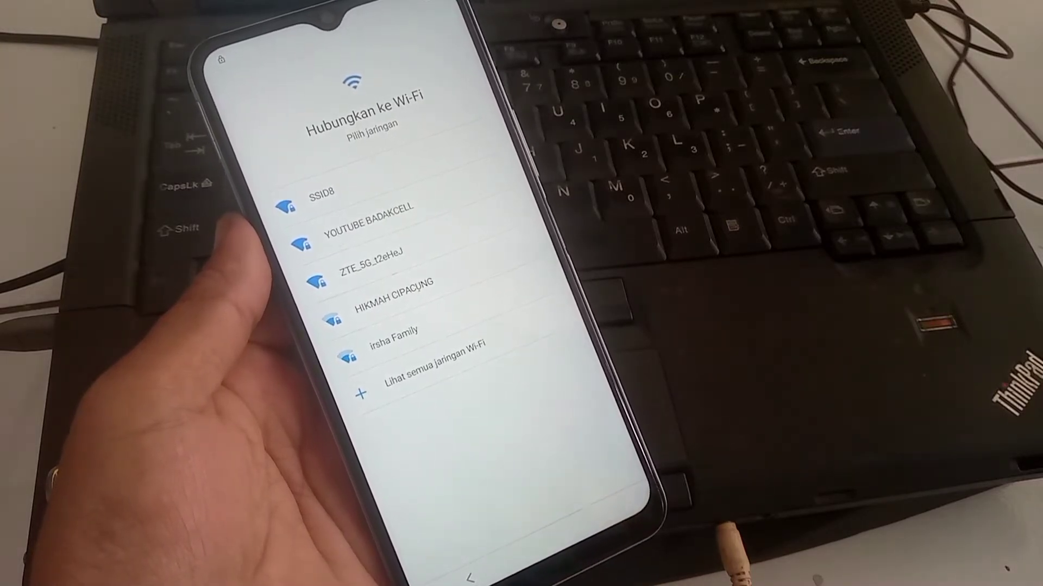
# Join the YOUTUBE BADAKCELL network, briefly revealing the entered password before connecting
pyautogui.click(368, 214)
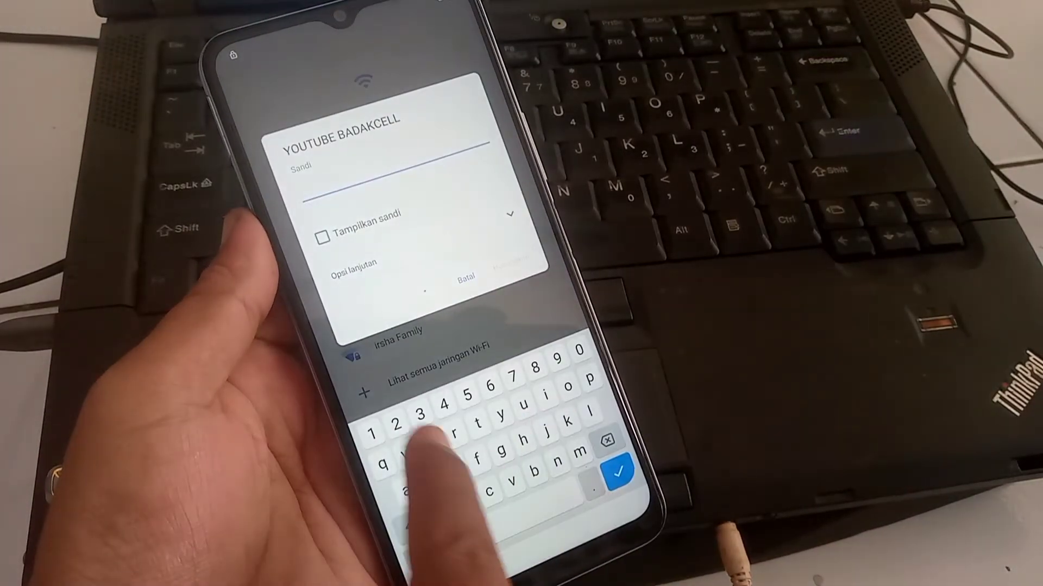
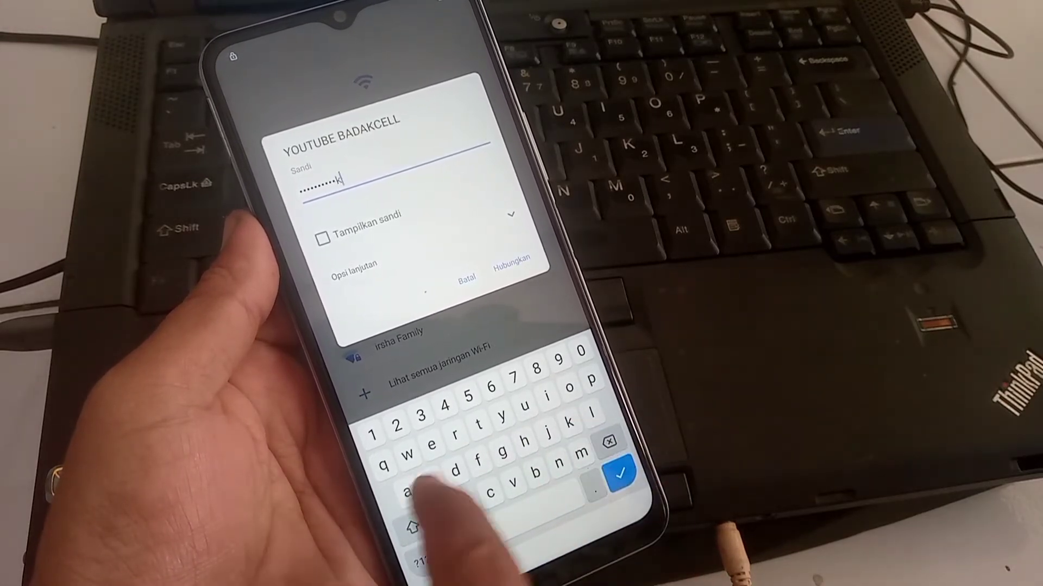
pyautogui.click(322, 238)
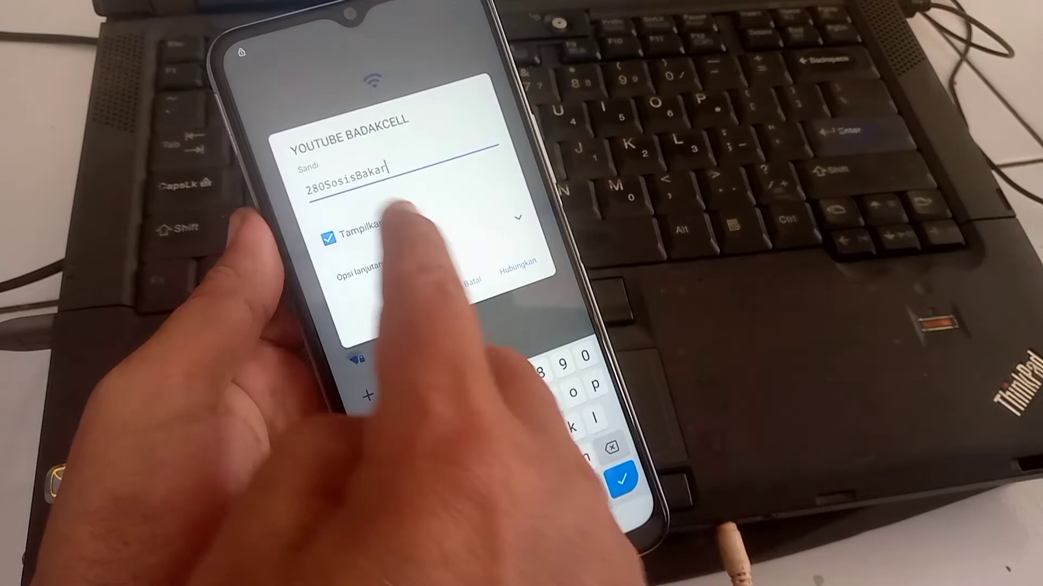
pyautogui.click(327, 238)
pyautogui.click(517, 264)
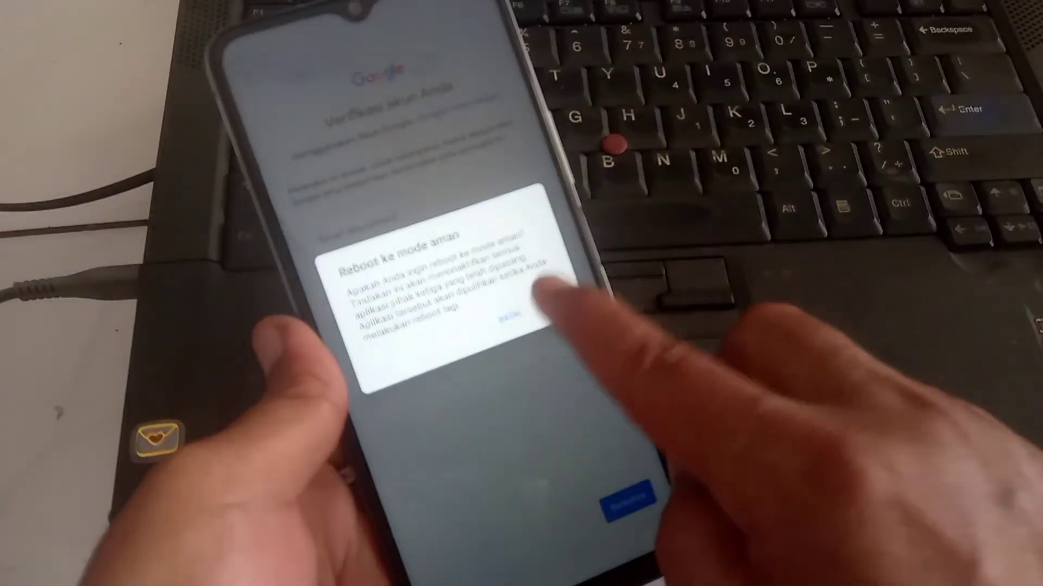
pyautogui.click(545, 298)
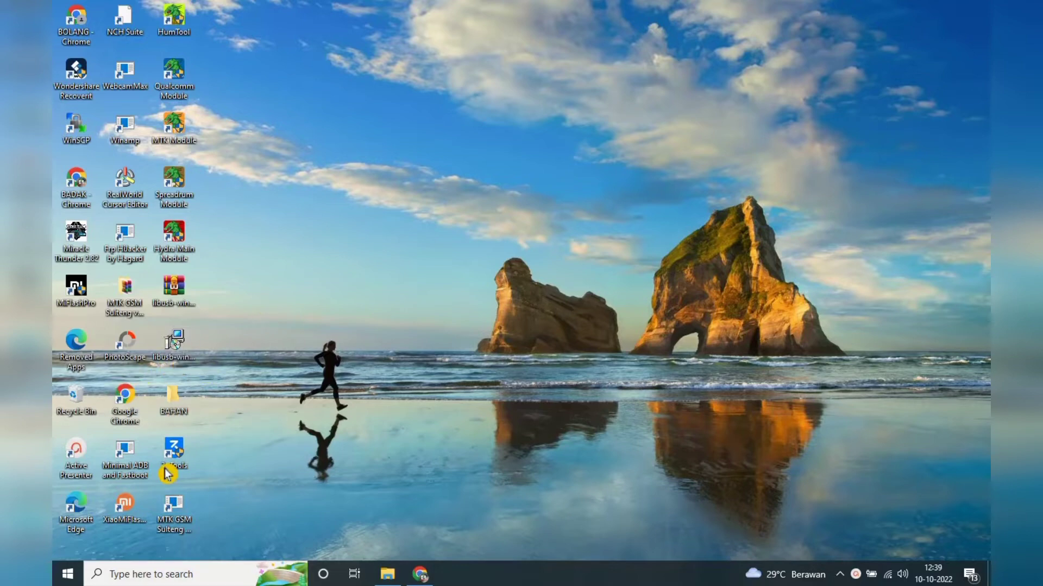
# Extract the MTK GSM Sulteng archive inside the BAHAN folder
pyautogui.rightClick(186, 401)
pyautogui.click(256, 115)
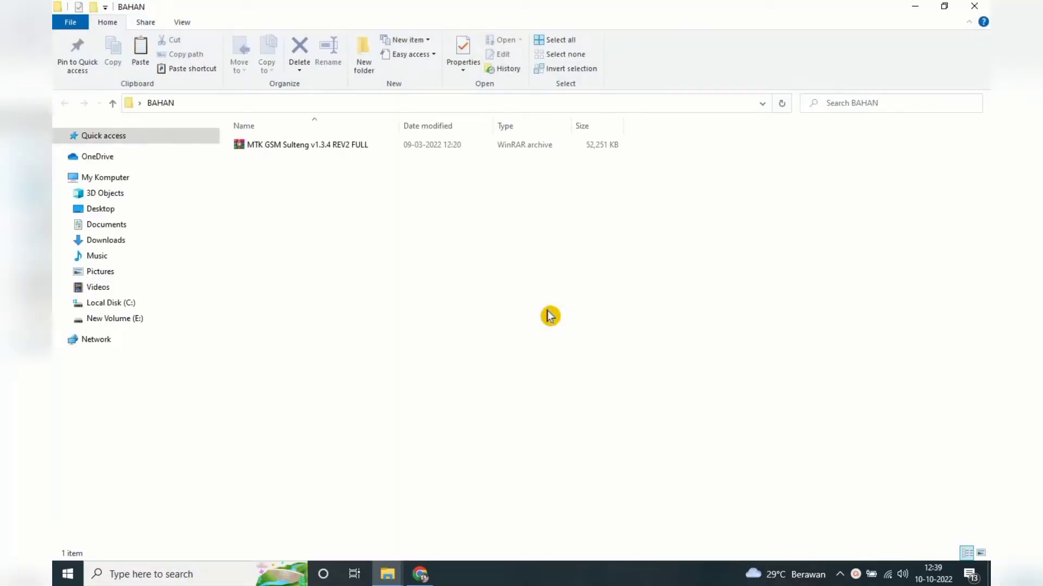
pyautogui.click(365, 145)
pyautogui.rightClick(363, 143)
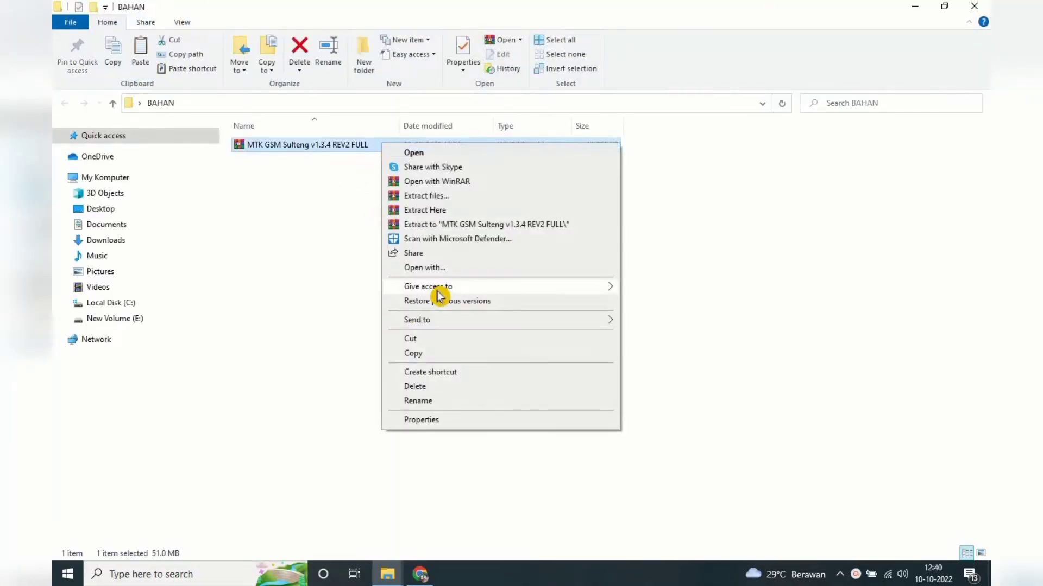
pyautogui.click(448, 213)
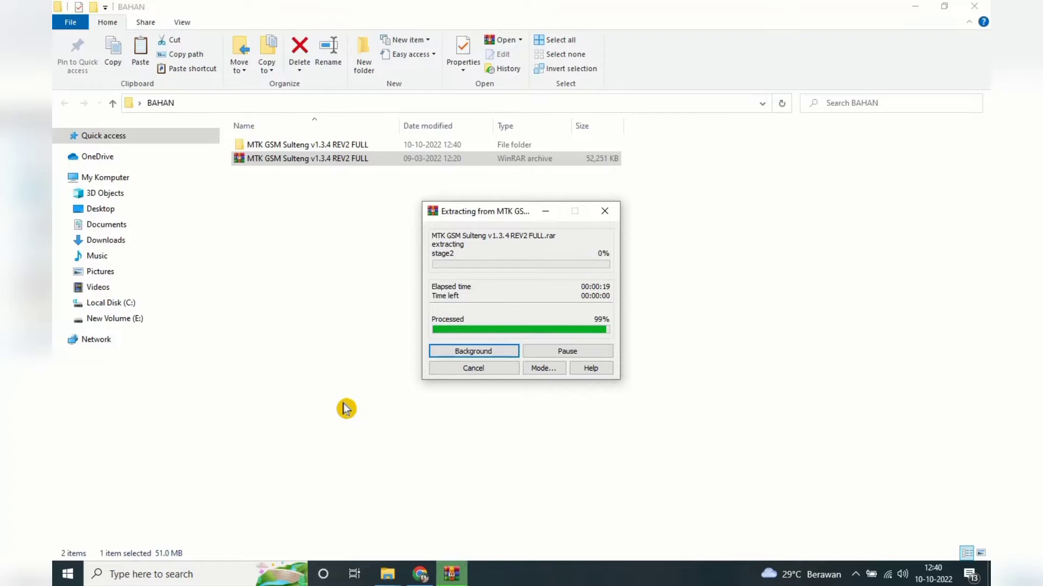
# Launch the MTK GSM Sulteng application from the extracted folder with administrator rights
pyautogui.click(335, 148)
pyautogui.rightClick(336, 148)
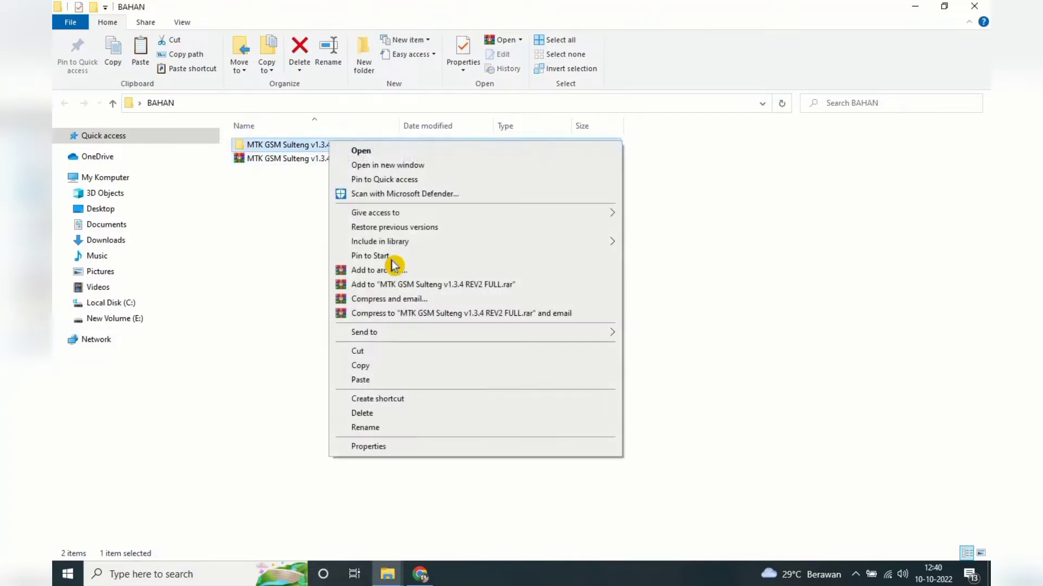
pyautogui.click(394, 151)
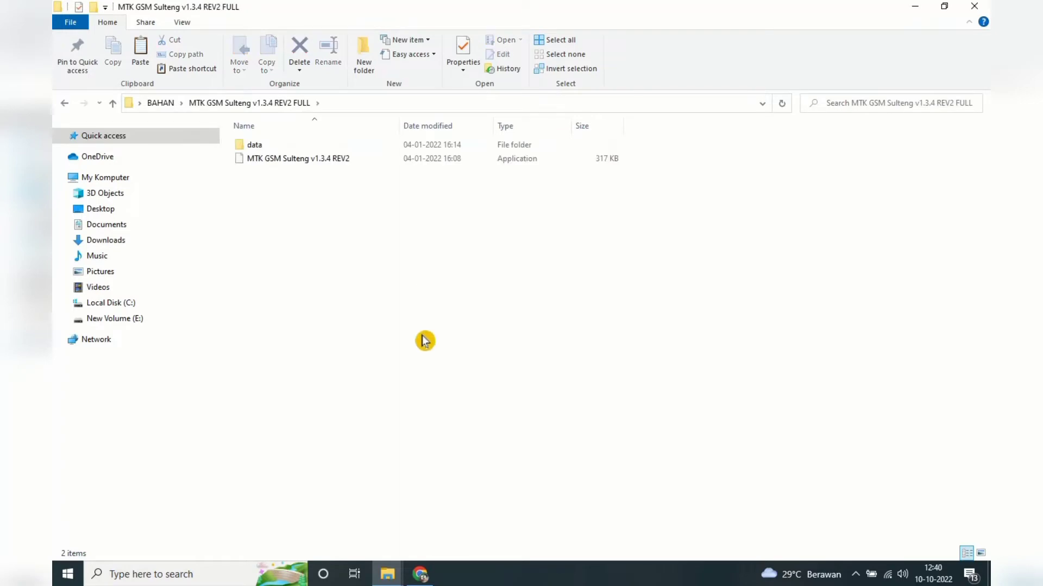
pyautogui.doubleClick(309, 161)
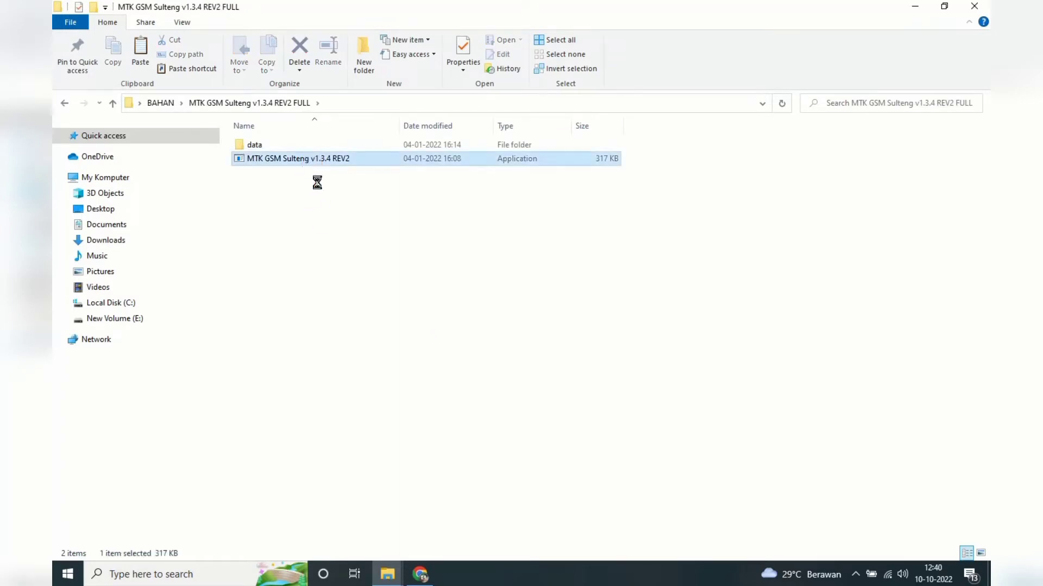
pyautogui.hotkey('shift', 'F10')
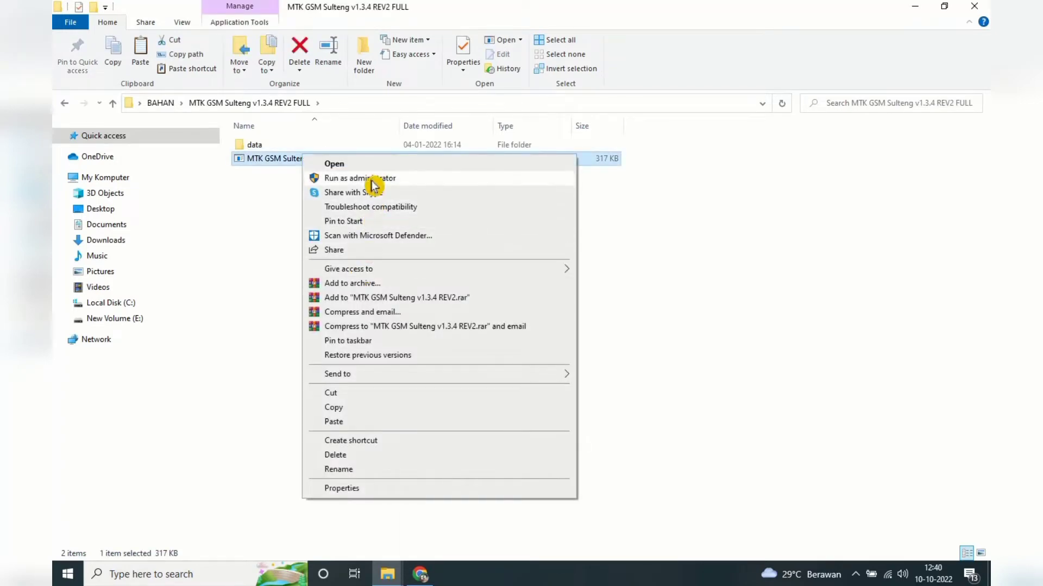
pyautogui.click(370, 181)
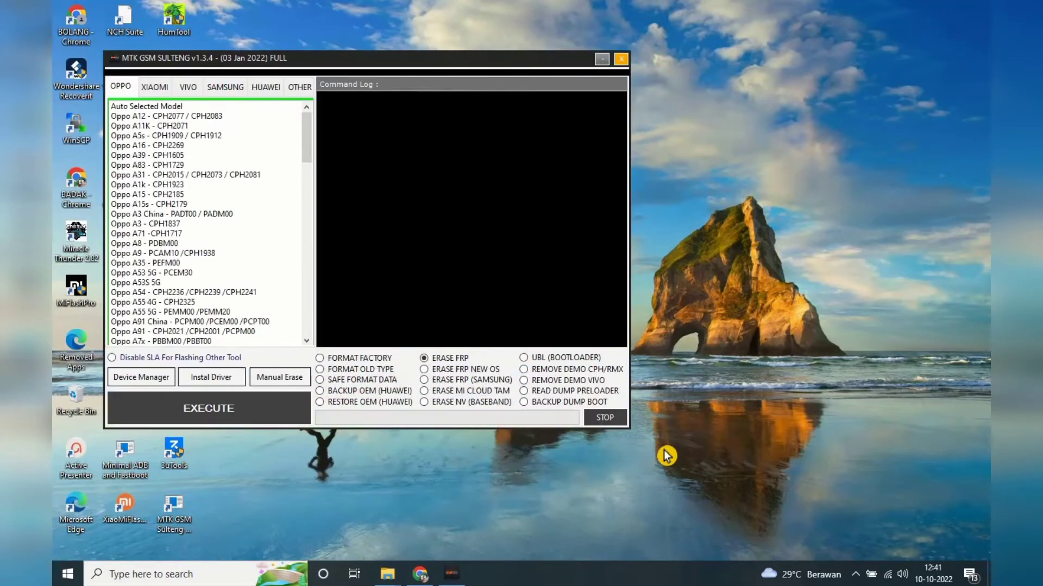
# Reposition the tool window and choose Vivo Y12s from the VIVO model list
pyautogui.moveTo(423, 58); pyautogui.dragTo(619, 71)
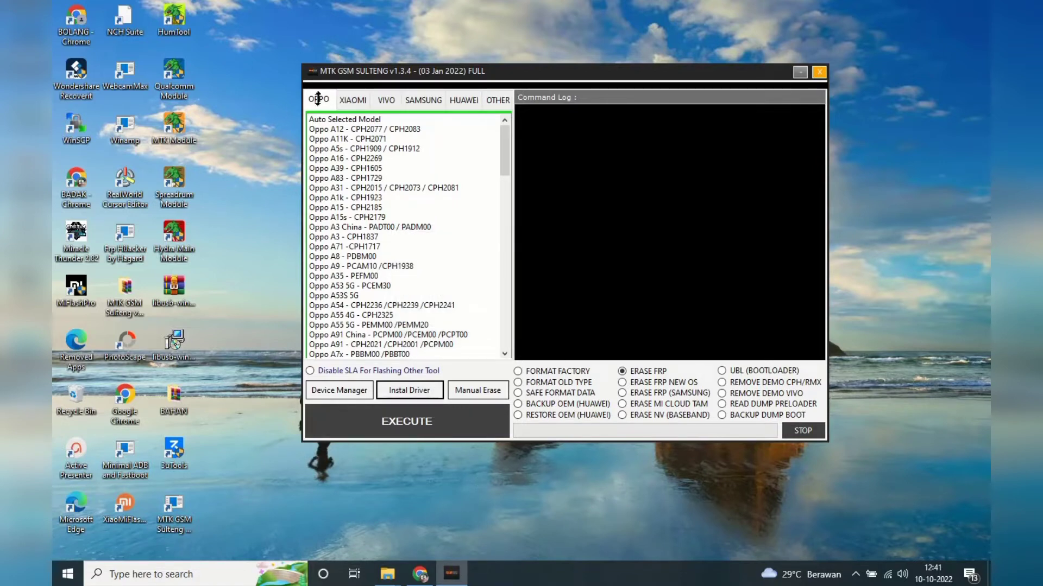
pyautogui.click(387, 94)
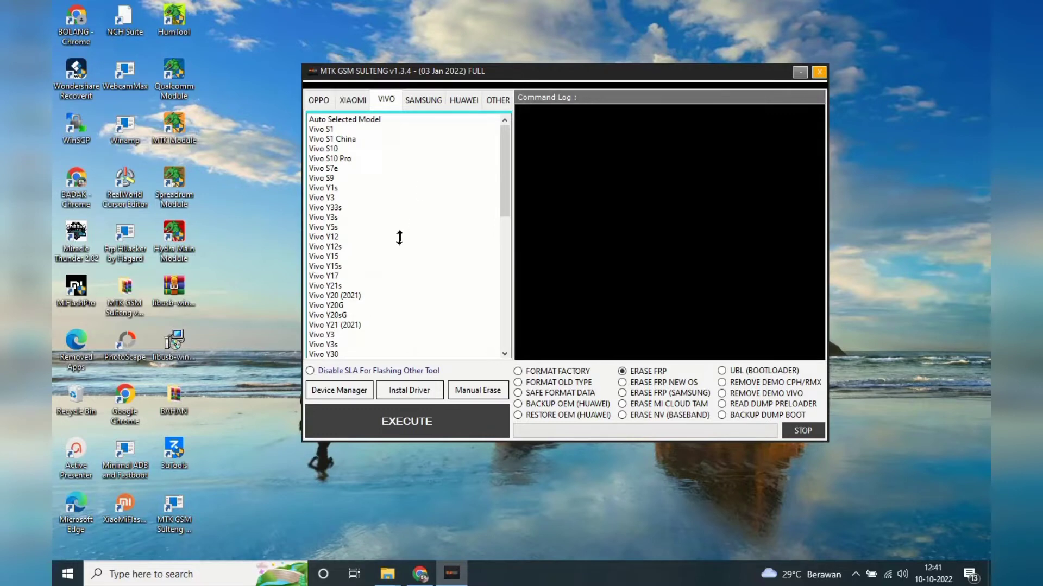
pyautogui.click(340, 247)
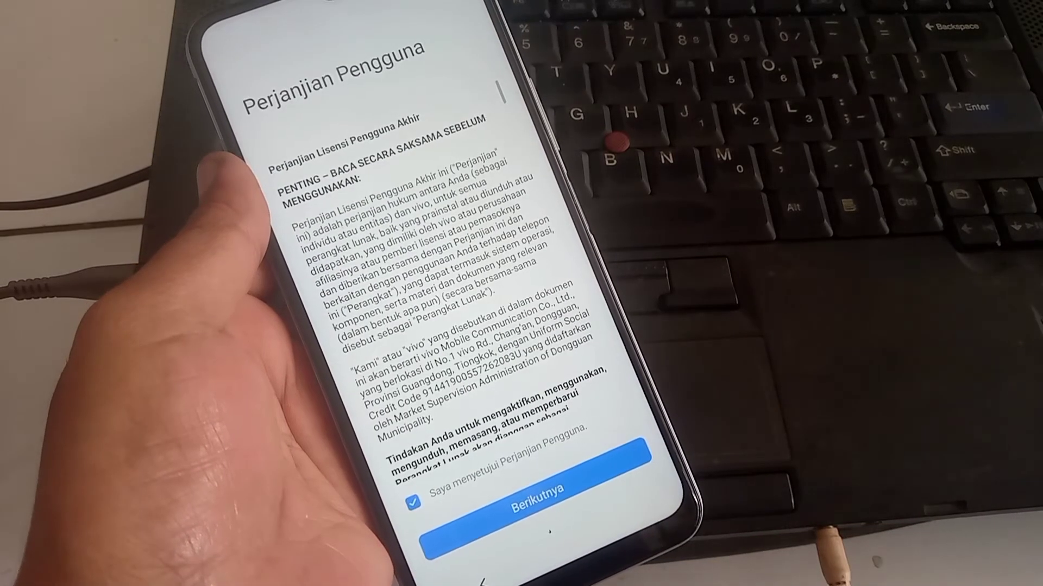
# Accept the user agreement, privacy terms and electronic warranty privacy terms with Berikutnya
pyautogui.click(606, 477)
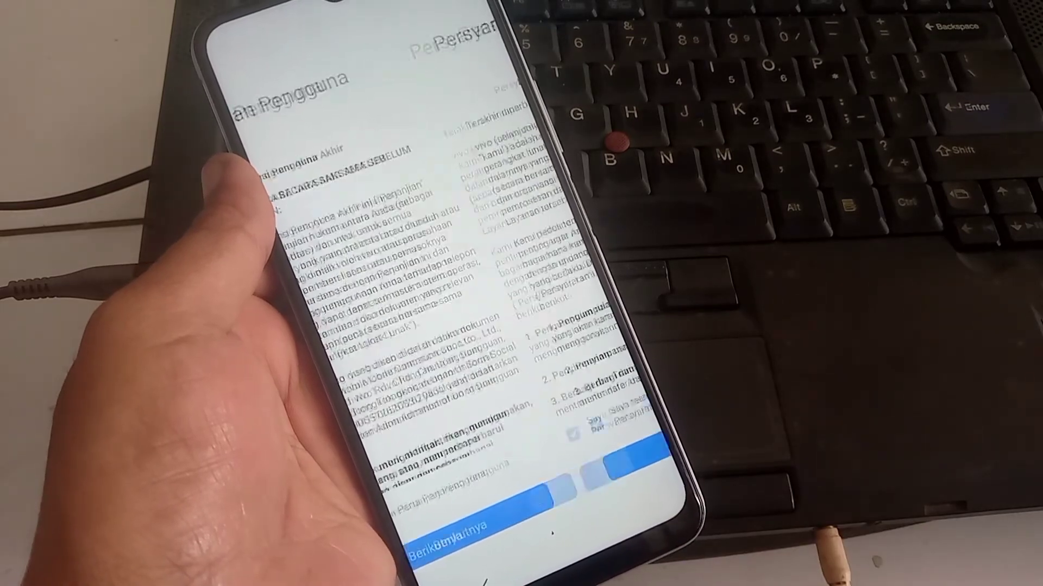
pyautogui.click(590, 481)
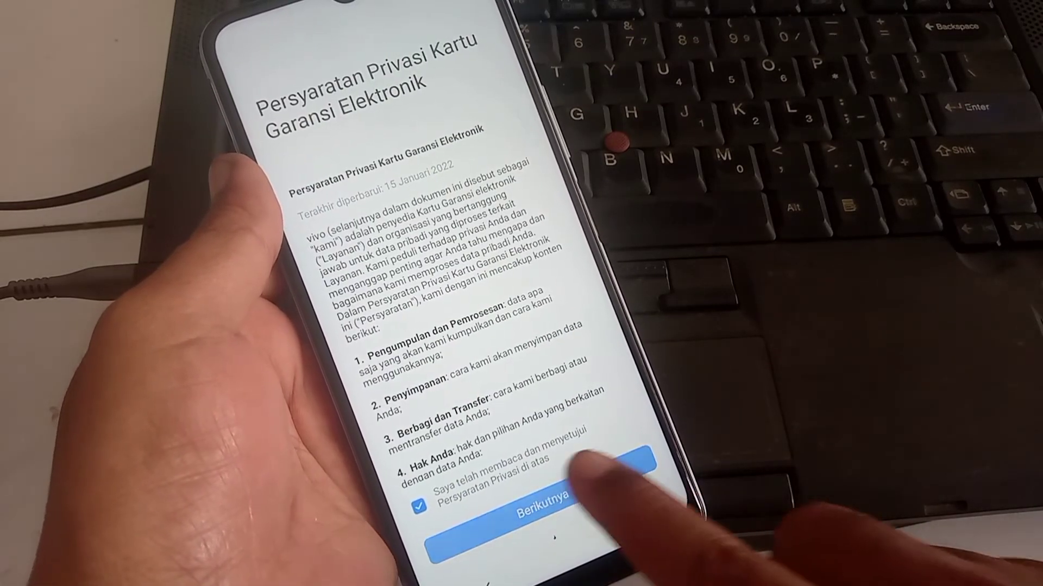
pyautogui.click(570, 497)
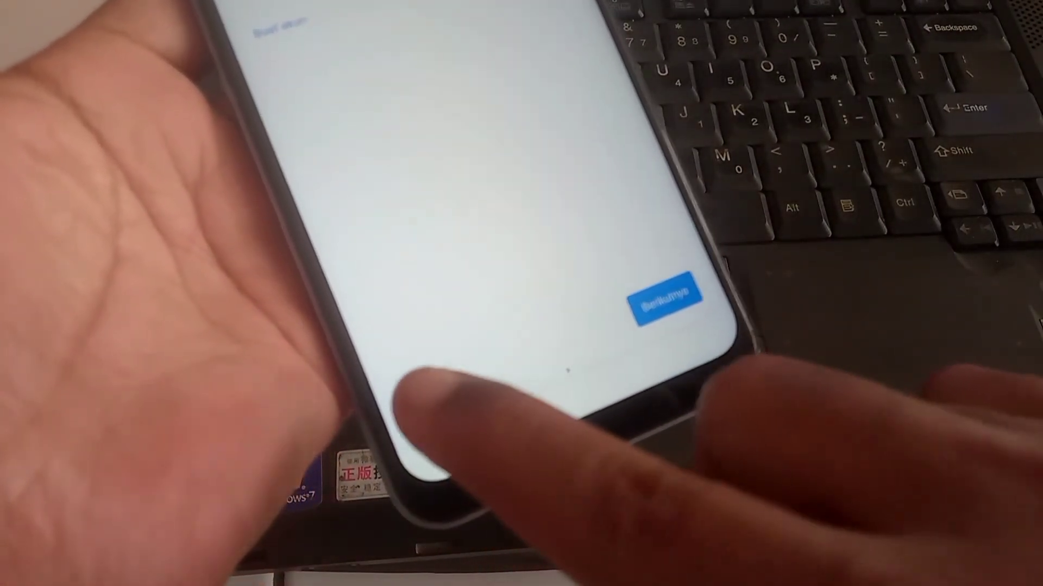
# Skip Google sign-in via Lewati, confirm it, and agree (Setuju) to the Google services terms
pyautogui.click(440, 444)
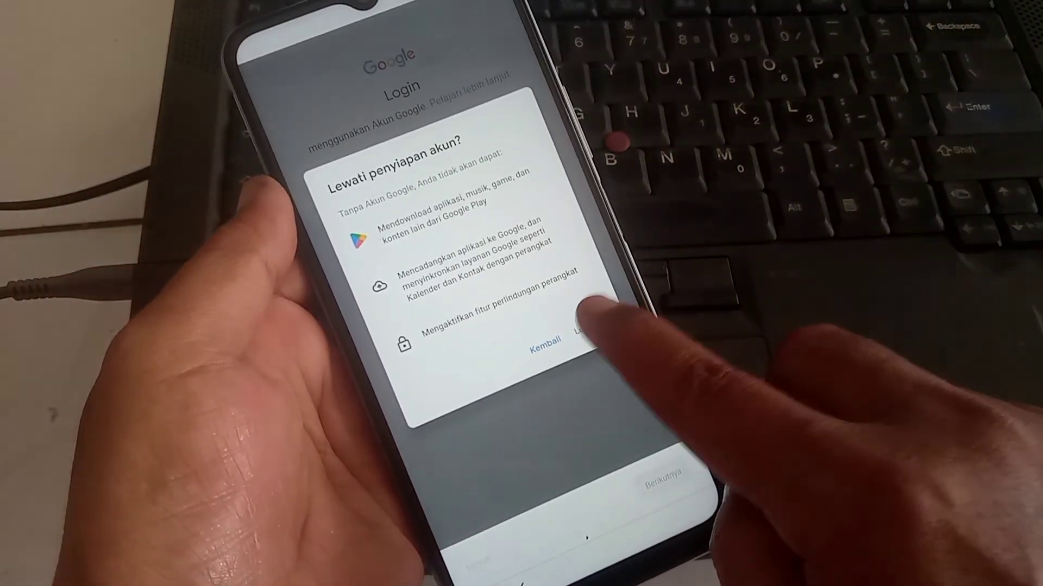
pyautogui.click(577, 319)
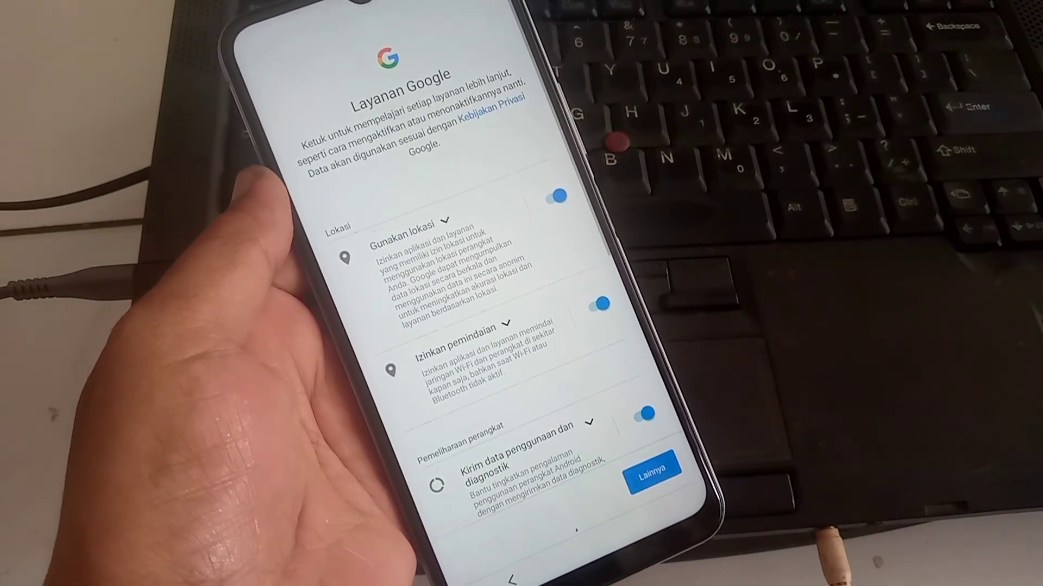
pyautogui.scroll(-5, 473, 326)
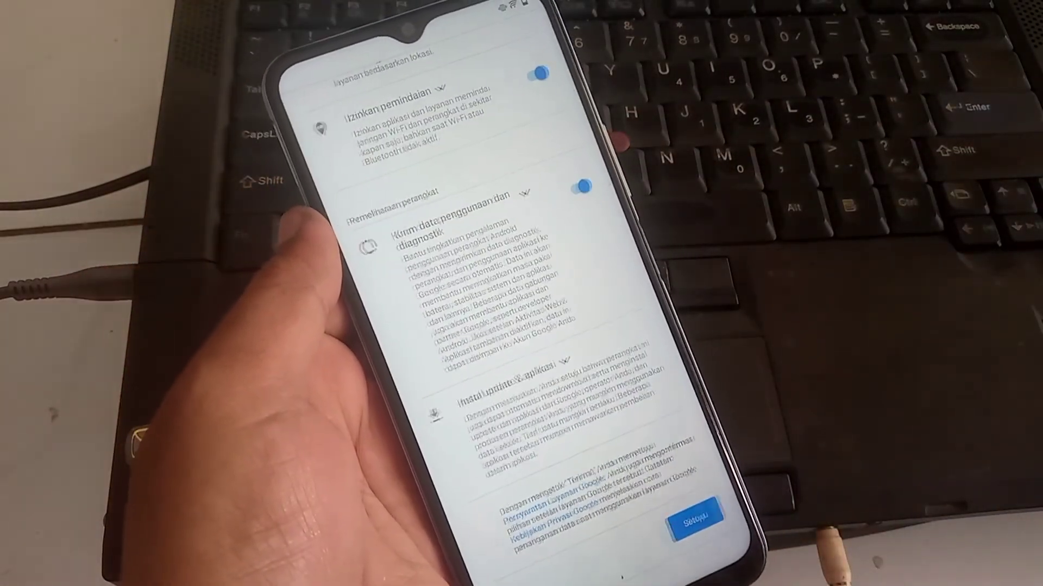
pyautogui.click(696, 500)
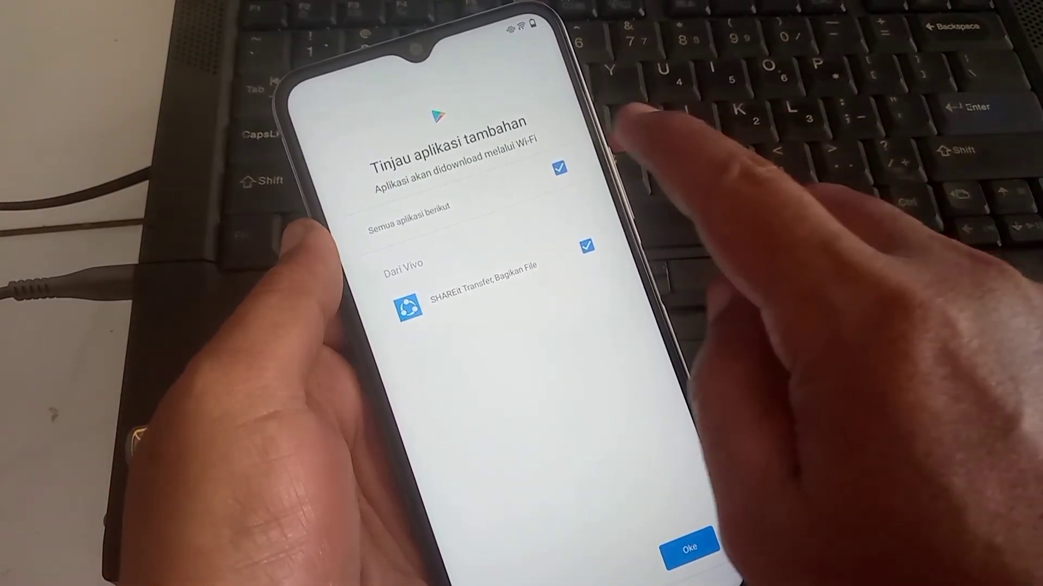
# Decline downloading the additional apps such as SHAREit
pyautogui.click(556, 166)
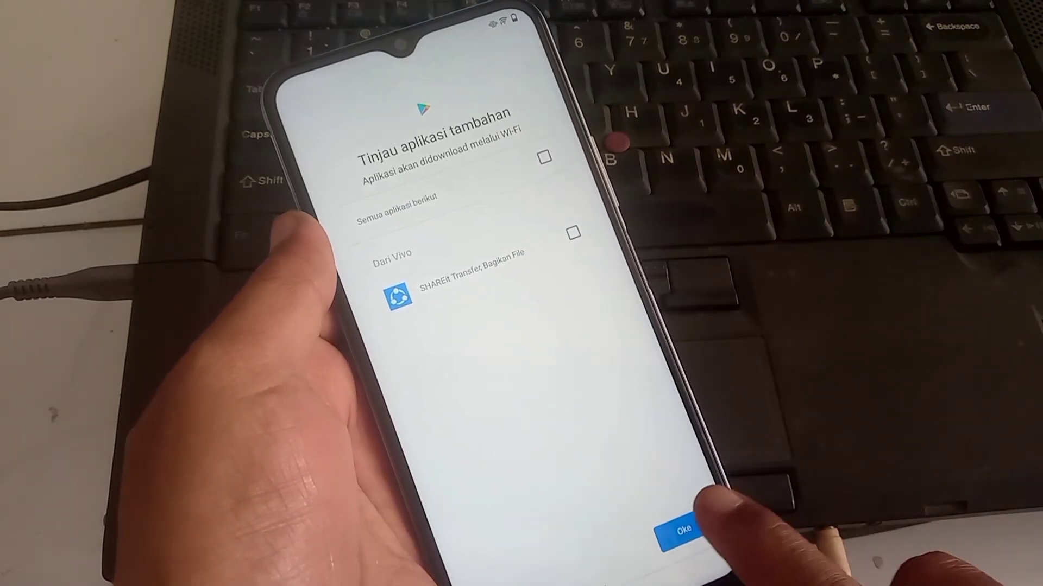